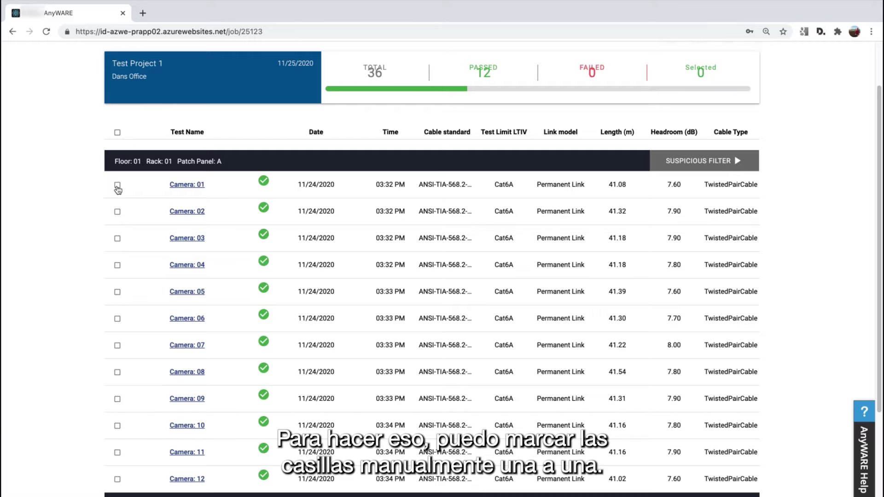
- Select the tests Camera: 01, 03, 05, 06, 07 and 08 individually in Patch Panel A
{"action": "left_click", "coordinate": [118, 185]}
{"action": "left_click", "coordinate": [118, 236]}
{"action": "scroll", "coordinate": [117, 224], "scroll_direction": "down", "scroll_amount": 1}
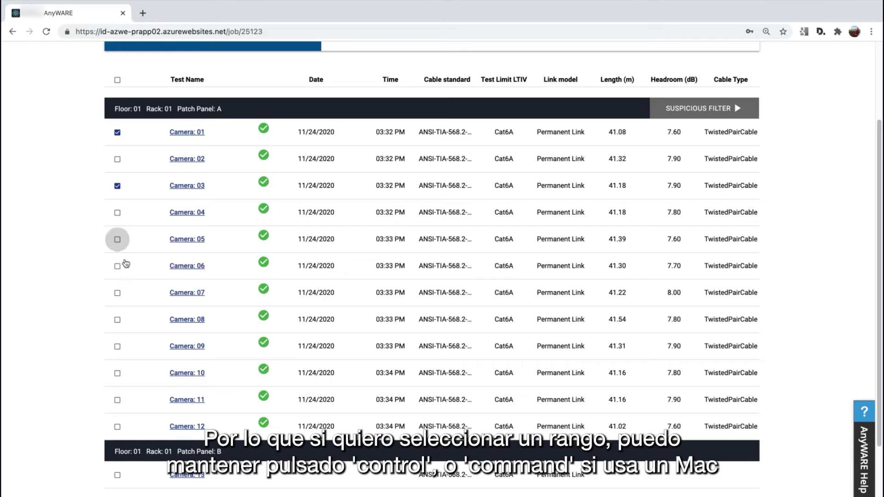
{"action": "left_click", "coordinate": [118, 240]}
{"action": "left_click", "coordinate": [118, 293]}
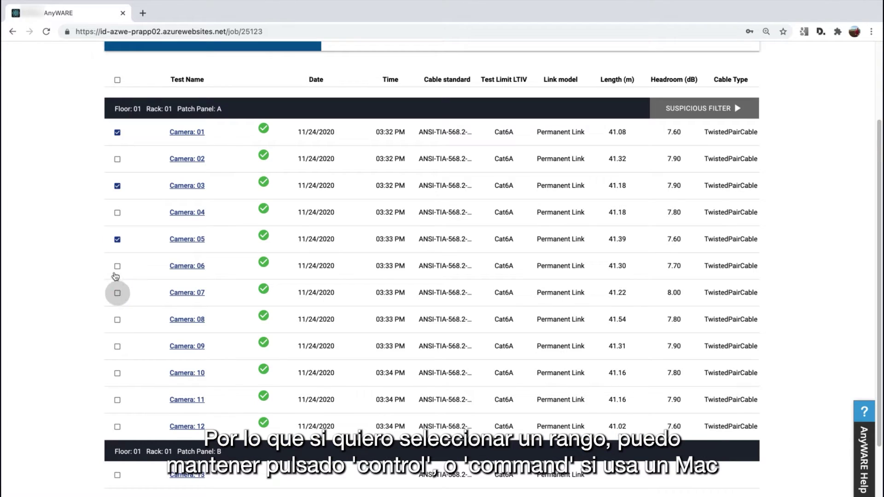
{"action": "left_click", "coordinate": [117, 266]}
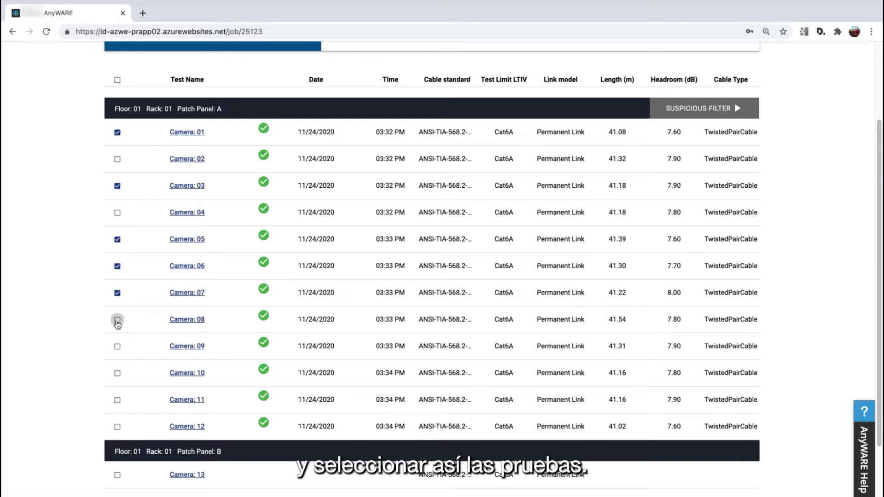
{"action": "left_click", "coordinate": [118, 321]}
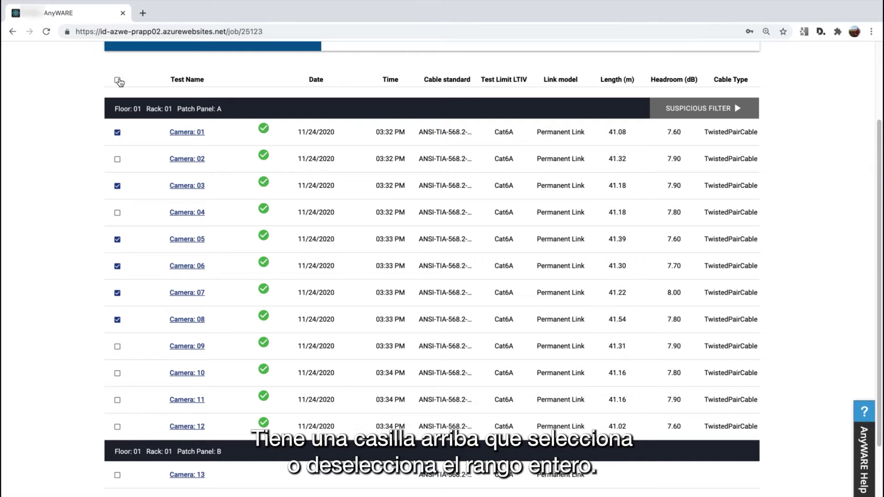
- Clear the existing test selection, including all ticked rows, and select only the range Camera: 01 to Camera: 06
{"action": "left_click", "coordinate": [118, 80]}
{"action": "left_click", "coordinate": [118, 81]}
{"action": "left_click", "coordinate": [118, 133]}
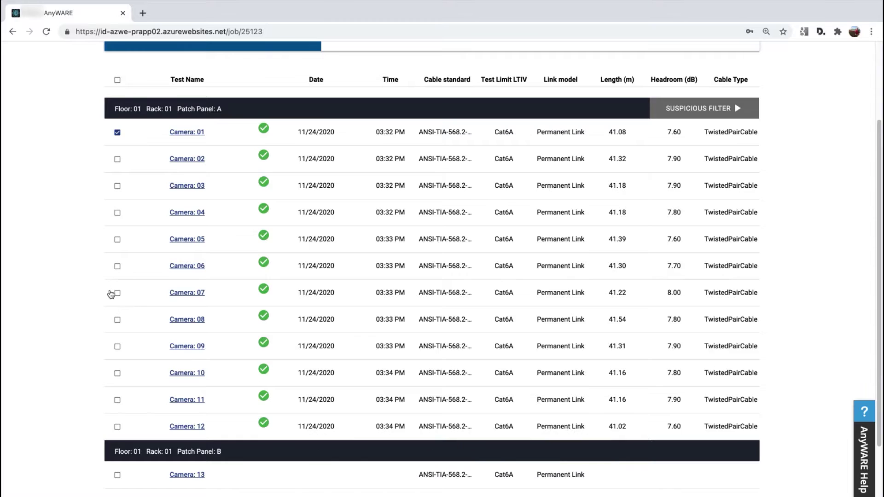
{"action": "left_click", "coordinate": [117, 293], "text": "shift"}
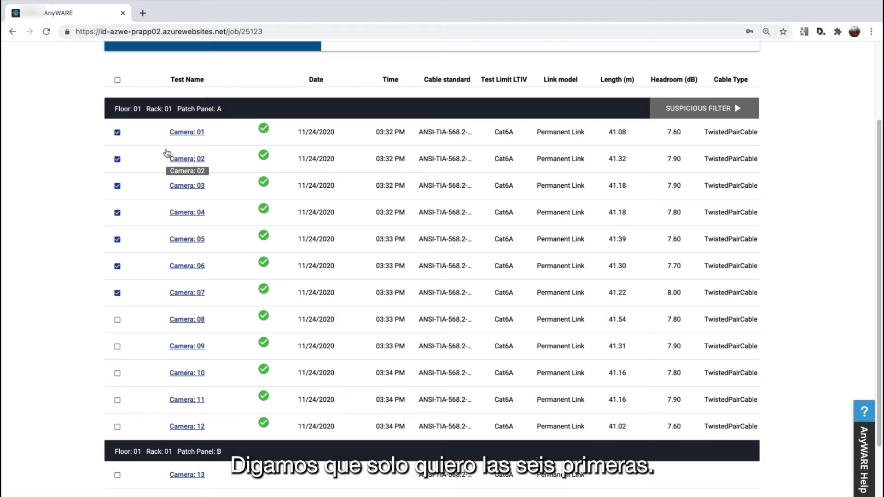
{"action": "left_click", "coordinate": [118, 293]}
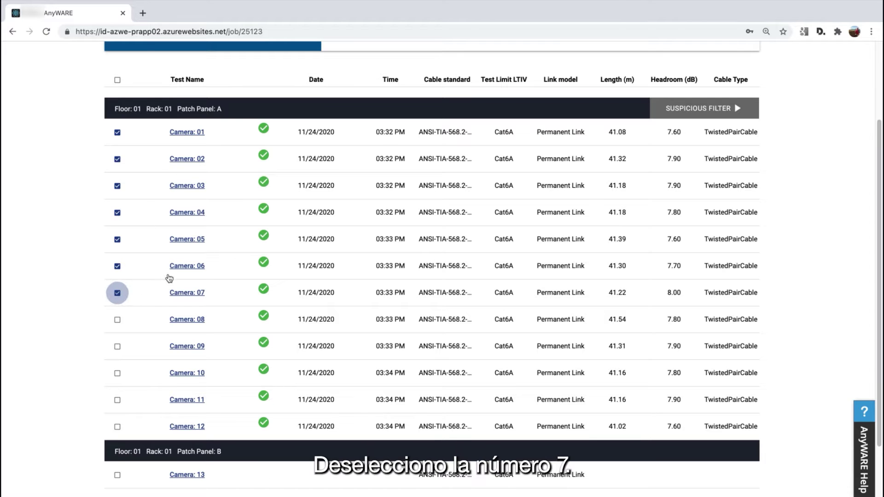
- Create a report for the selected tests with the name Test Project 1 and the report type Brief Report
{"action": "scroll", "coordinate": [285, 171], "scroll_direction": "up", "scroll_amount": 2}
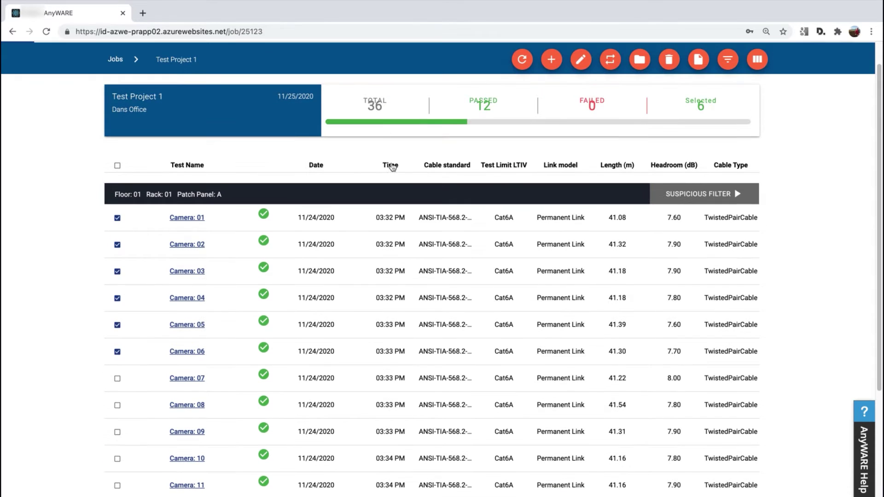
{"action": "scroll", "coordinate": [390, 94], "scroll_direction": "up", "scroll_amount": 1}
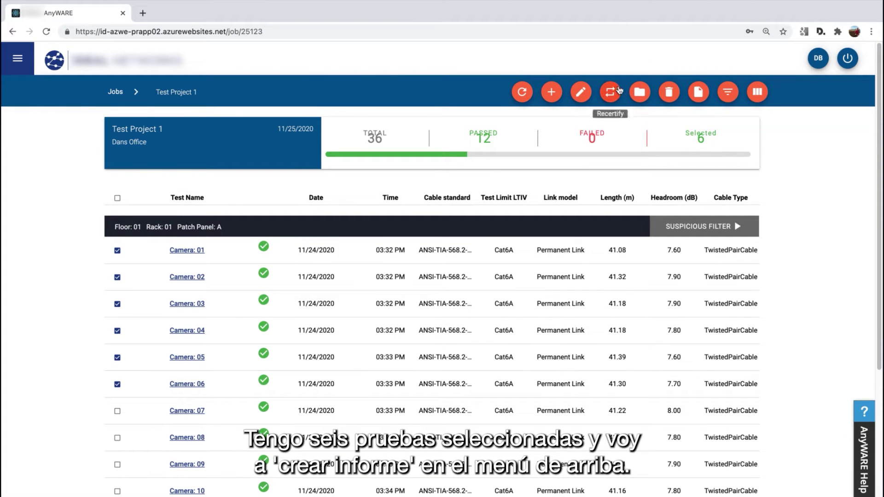
{"action": "left_click", "coordinate": [698, 94]}
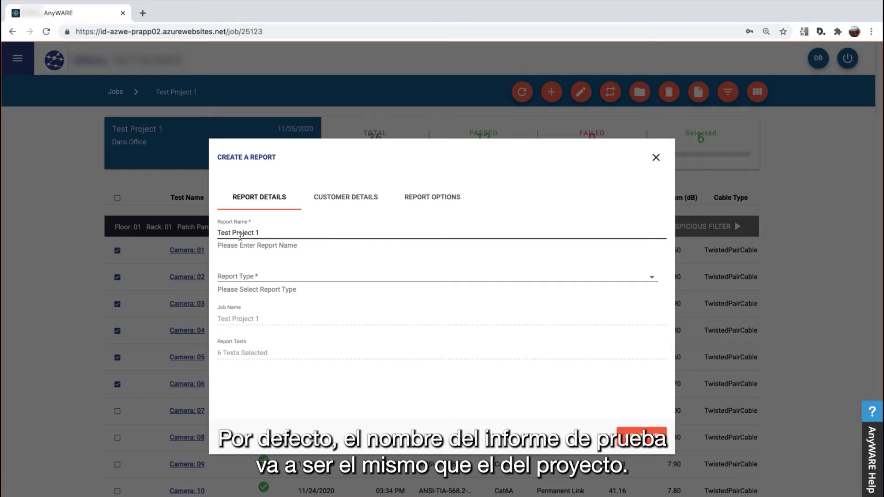
{"action": "left_click", "coordinate": [257, 278]}
{"action": "left_click", "coordinate": [263, 300]}
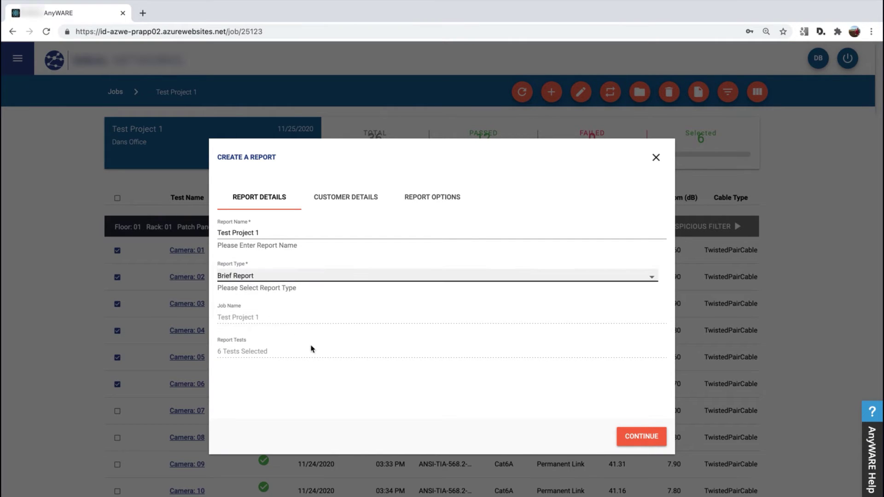
{"action": "left_click", "coordinate": [629, 443]}
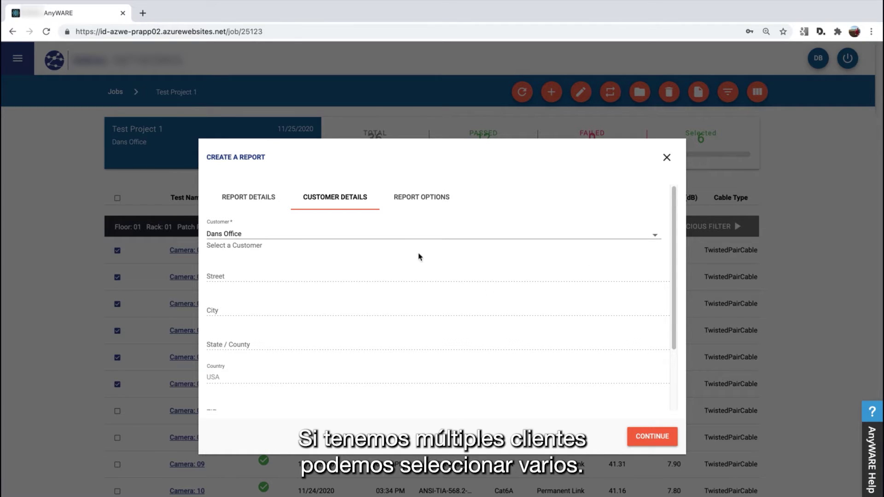
- Keep the preset customer, include the summary page, summary table and length display, and generate the report
{"action": "left_click", "coordinate": [653, 438]}
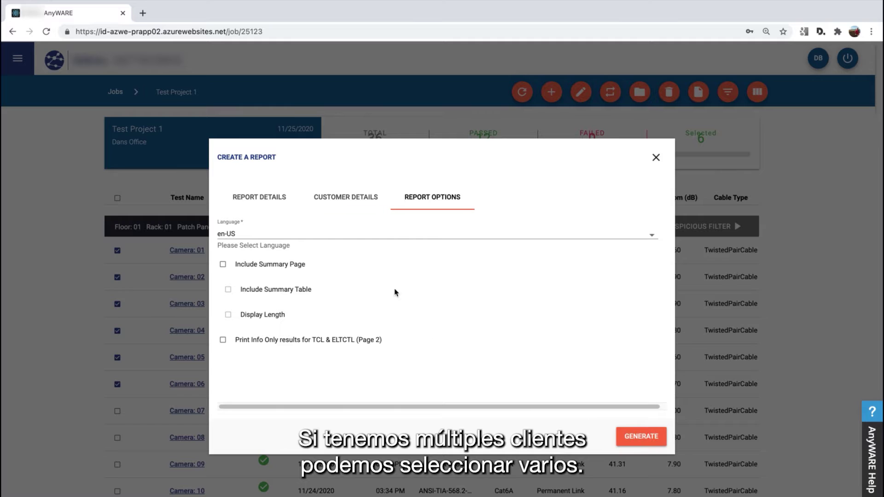
{"action": "left_click", "coordinate": [244, 265]}
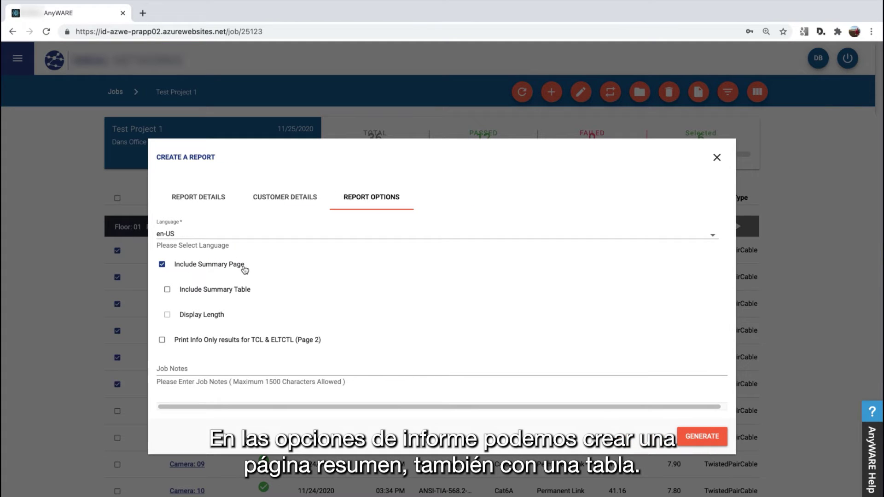
{"action": "left_click", "coordinate": [195, 293]}
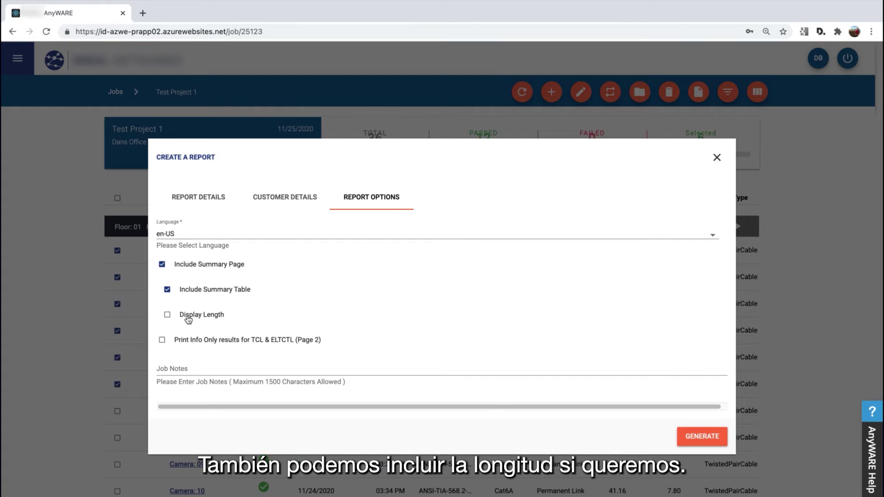
{"action": "left_click", "coordinate": [188, 319]}
{"action": "left_click", "coordinate": [696, 440]}
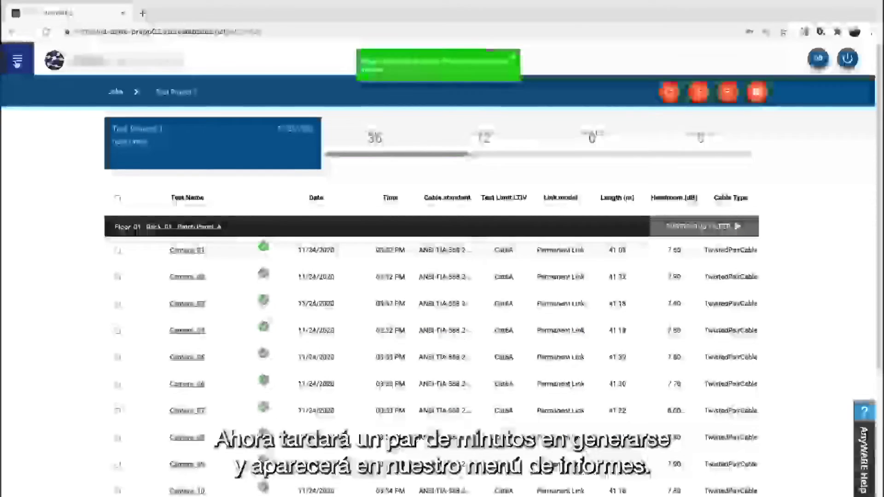
- Go to the reports list, refresh the page and download the Test Project 1 report
{"action": "left_click", "coordinate": [14, 60]}
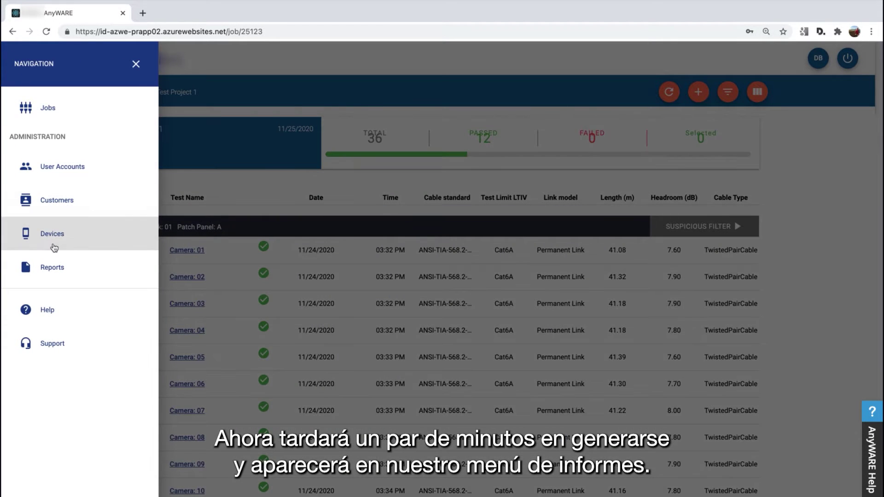
{"action": "left_click", "coordinate": [60, 271]}
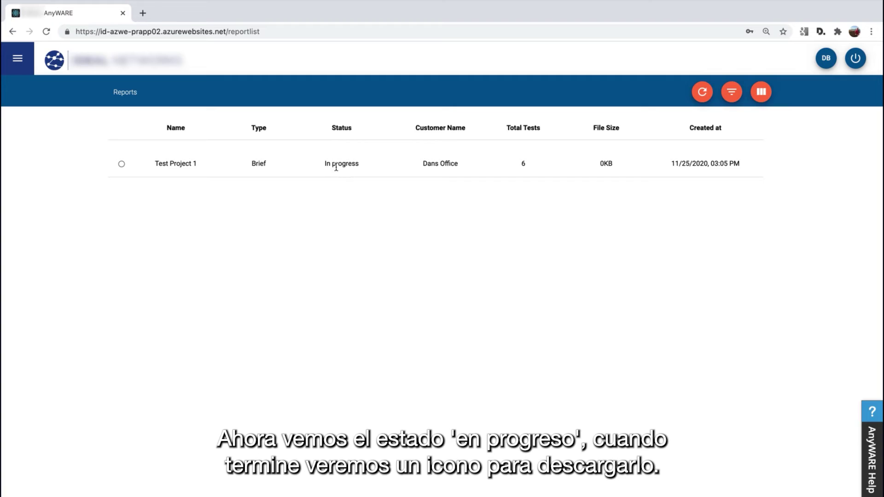
{"action": "left_click", "coordinate": [46, 32]}
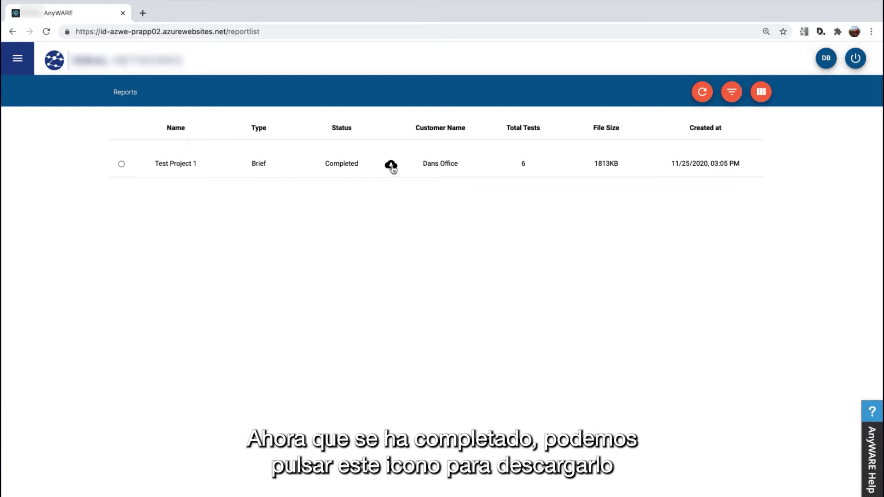
{"action": "left_click", "coordinate": [391, 166]}
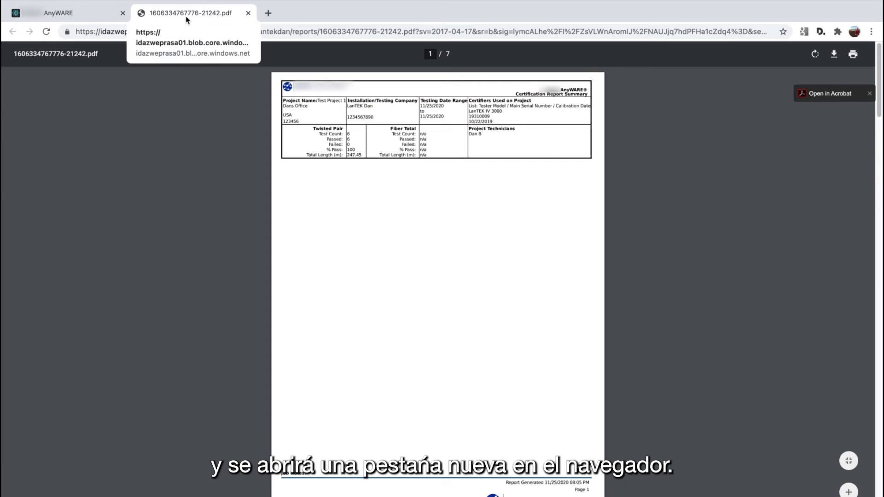
- Examine the report PDF's summary page and the individual certification pages of the camera tests
{"action": "left_click", "coordinate": [95, 14]}
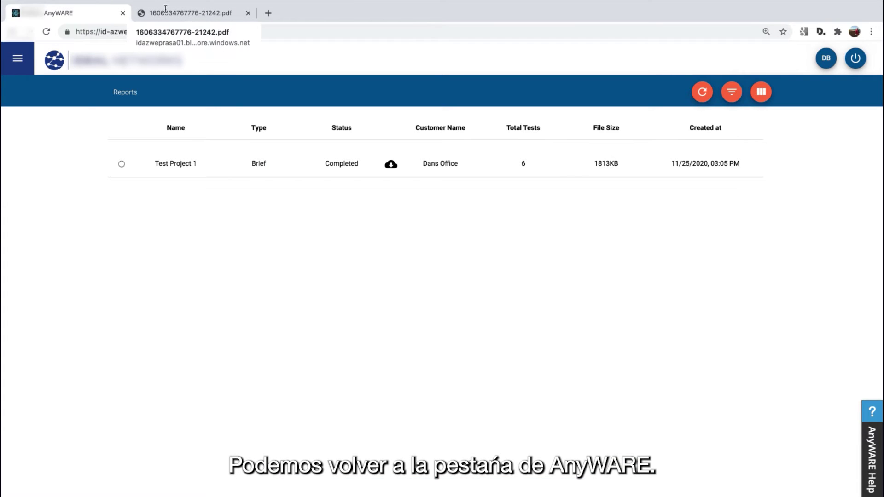
{"action": "left_click", "coordinate": [189, 17]}
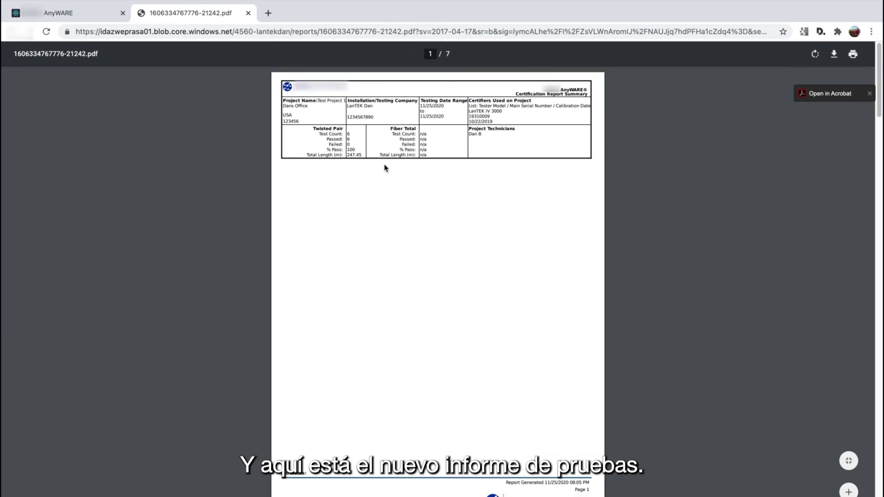
{"action": "scroll", "coordinate": [386, 167], "scroll_direction": "down", "scroll_amount": 6}
{"action": "scroll", "coordinate": [394, 166], "scroll_direction": "down", "scroll_amount": 5}
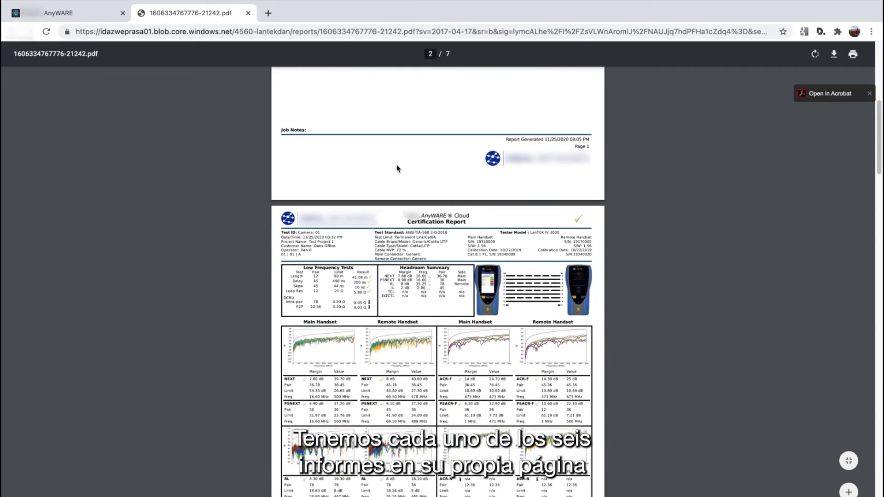
{"action": "scroll", "coordinate": [415, 169], "scroll_direction": "down", "scroll_amount": 5}
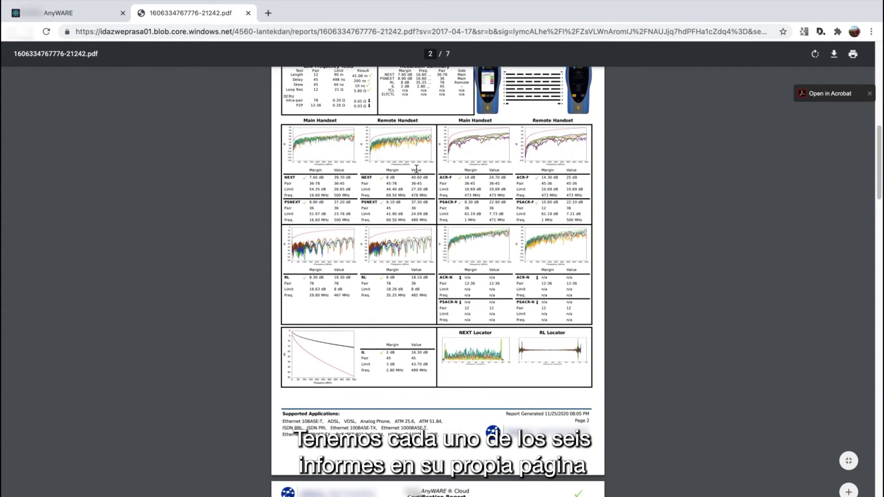
{"action": "scroll", "coordinate": [423, 170], "scroll_direction": "down", "scroll_amount": 5}
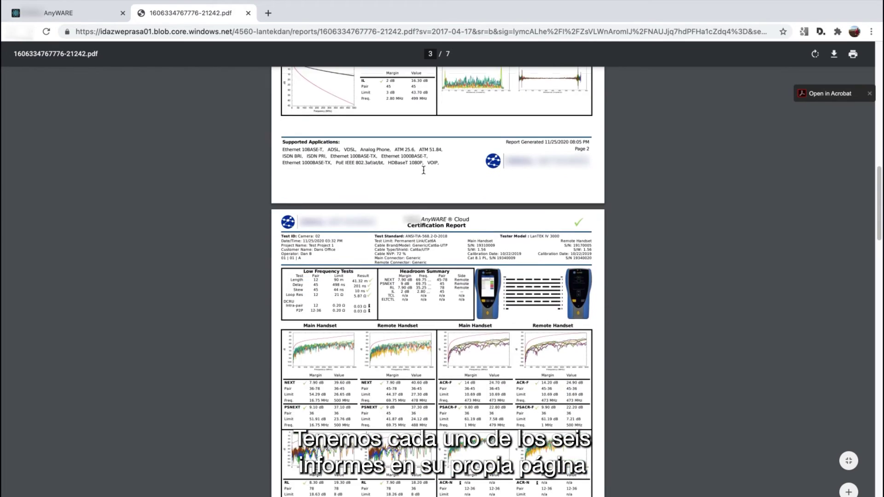
{"action": "scroll", "coordinate": [425, 167], "scroll_direction": "down", "scroll_amount": 8}
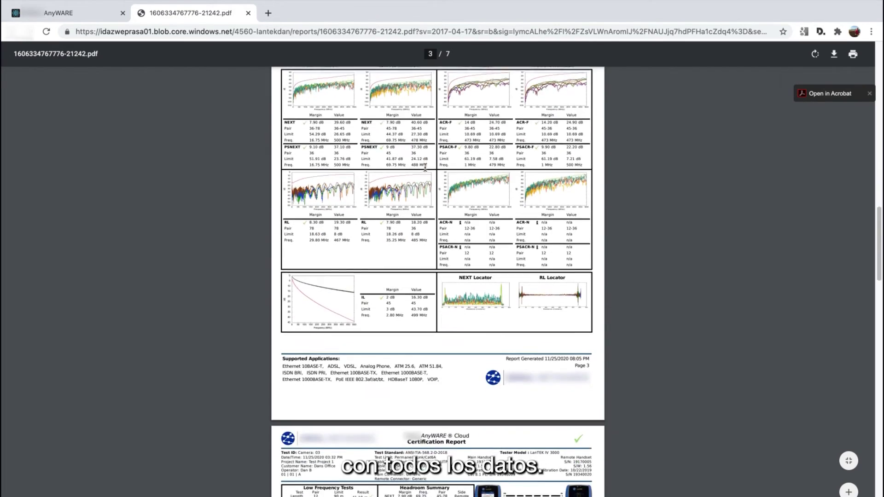
{"action": "scroll", "coordinate": [425, 171], "scroll_direction": "up", "scroll_amount": 6}
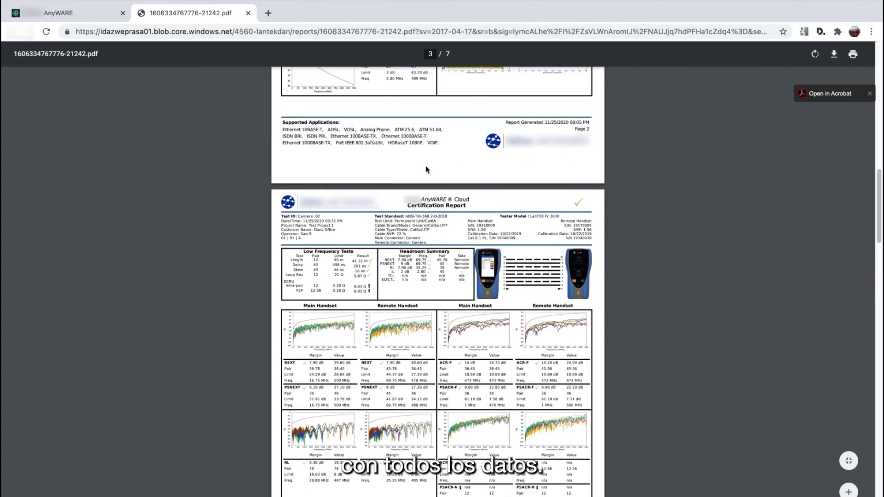
{"action": "scroll", "coordinate": [445, 163], "scroll_direction": "up", "scroll_amount": 5}
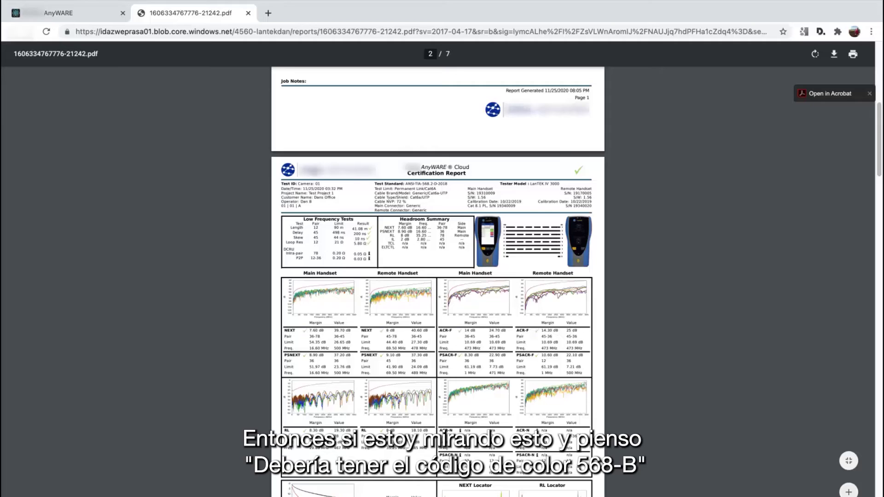
- Switch back to AnyWARE and open Test Project 1 from the jobs list
{"action": "left_click", "coordinate": [85, 19]}
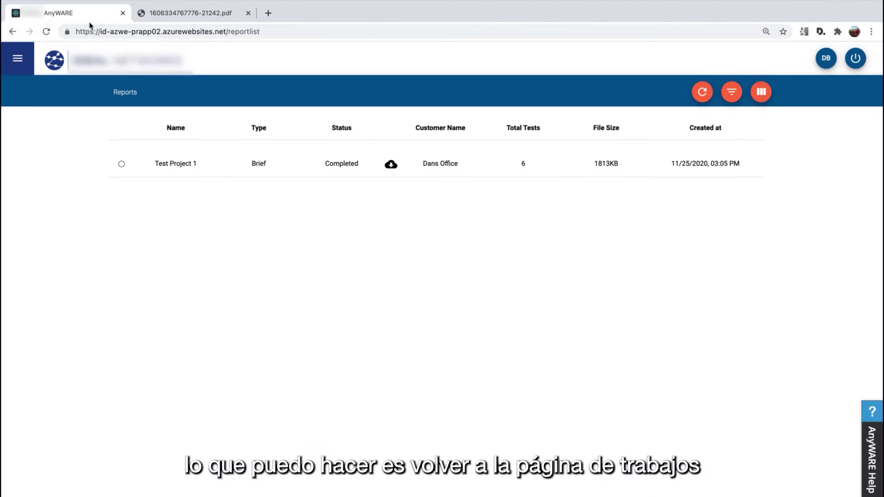
{"action": "left_click", "coordinate": [17, 59]}
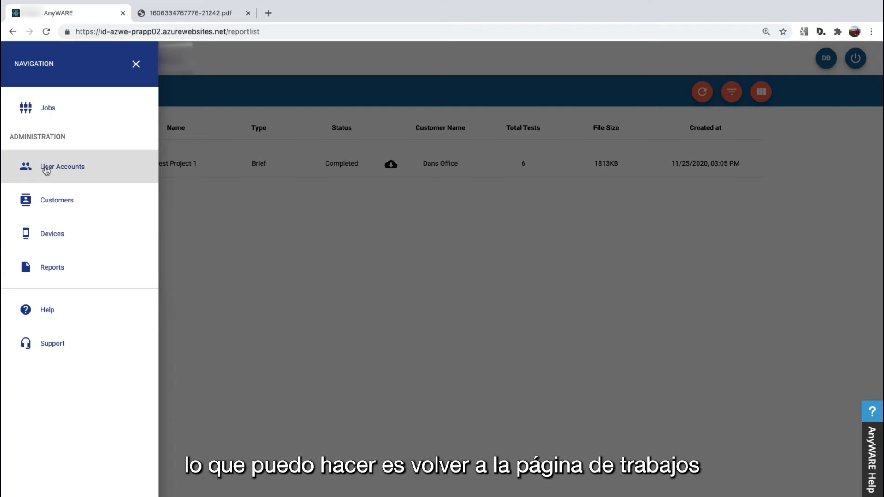
{"action": "left_click", "coordinate": [36, 112]}
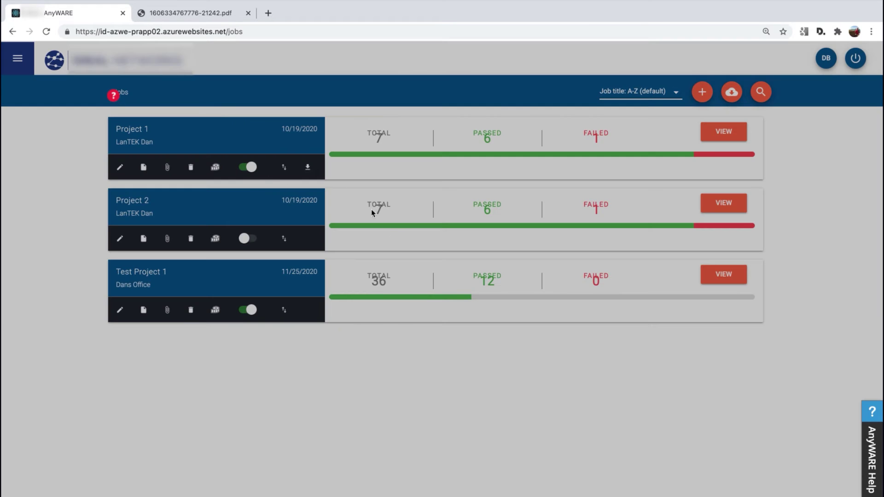
{"action": "left_click", "coordinate": [194, 277]}
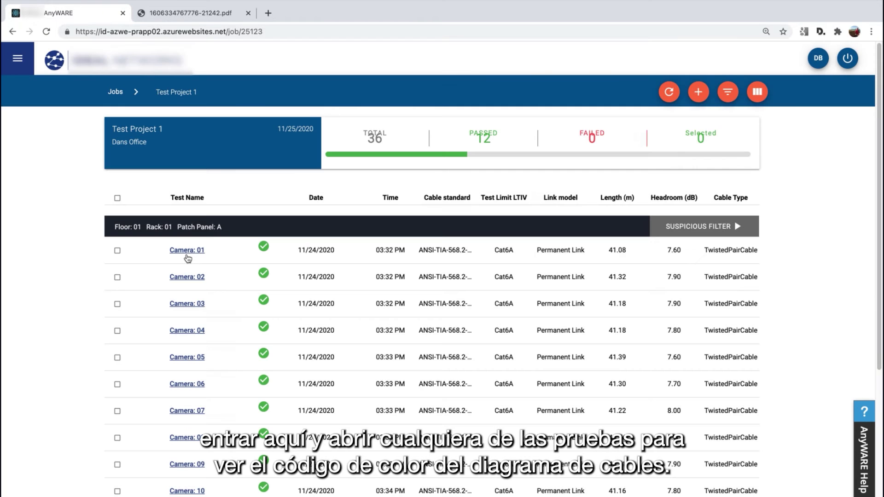
- Open the Wiremap details of test Camera: 01 and set the wiremap color code to 568-B
{"action": "left_click", "coordinate": [187, 251]}
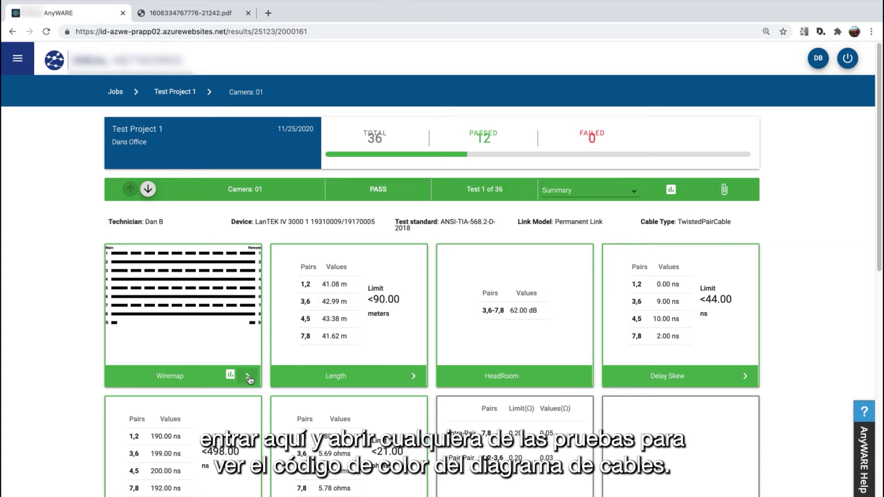
{"action": "left_click", "coordinate": [249, 376]}
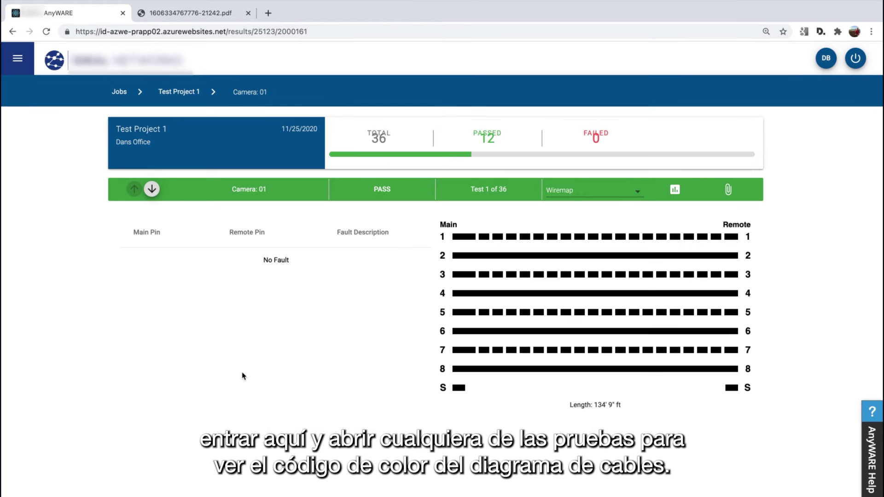
{"action": "left_click", "coordinate": [693, 190]}
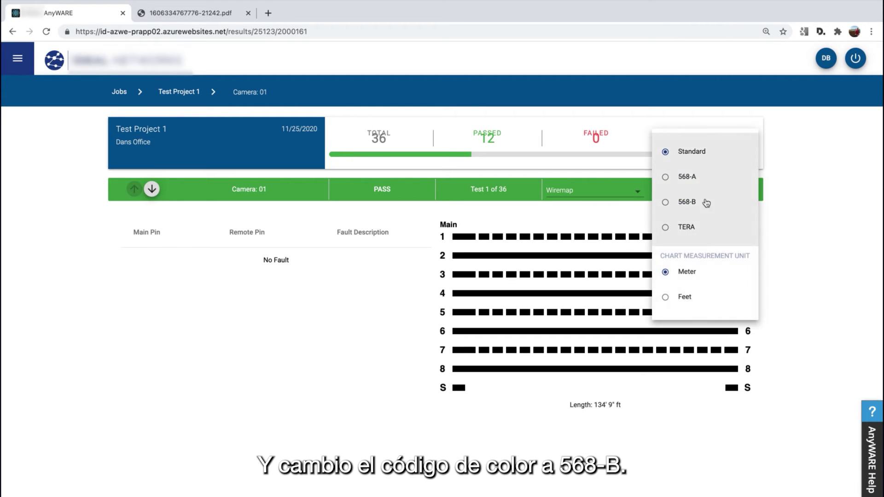
{"action": "left_click", "coordinate": [690, 200]}
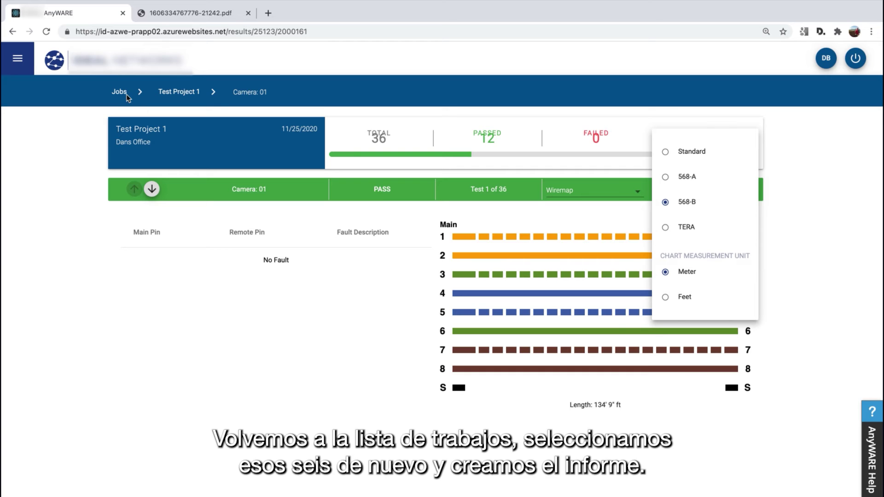
- Return to Test Project 1 and start a new report for the tests Camera: 01 through Camera: 06
{"action": "left_click", "coordinate": [171, 97]}
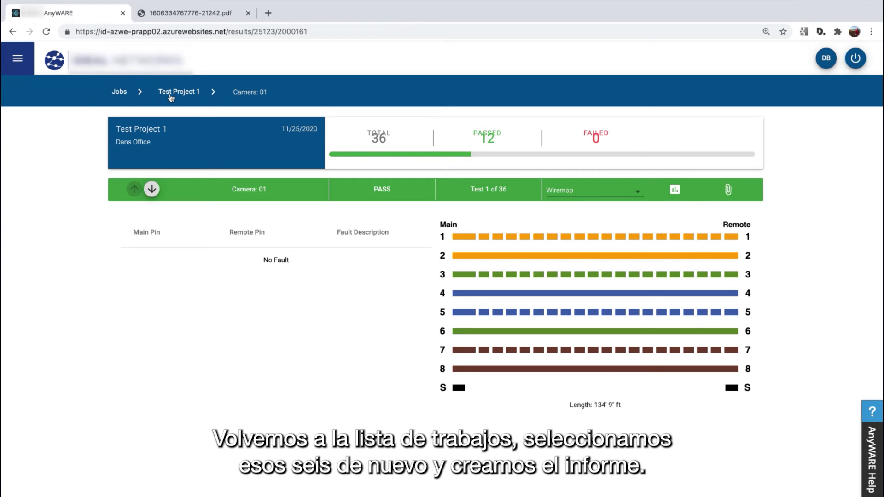
{"action": "left_click", "coordinate": [171, 94]}
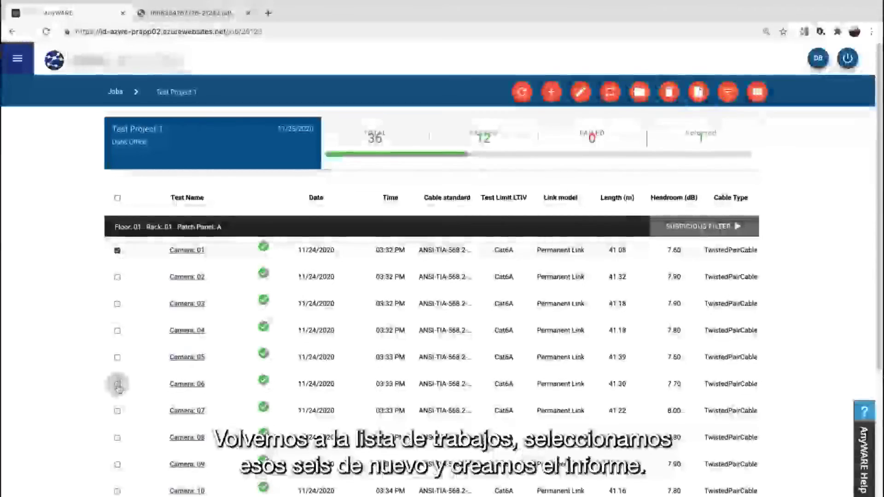
{"action": "left_click", "coordinate": [699, 92]}
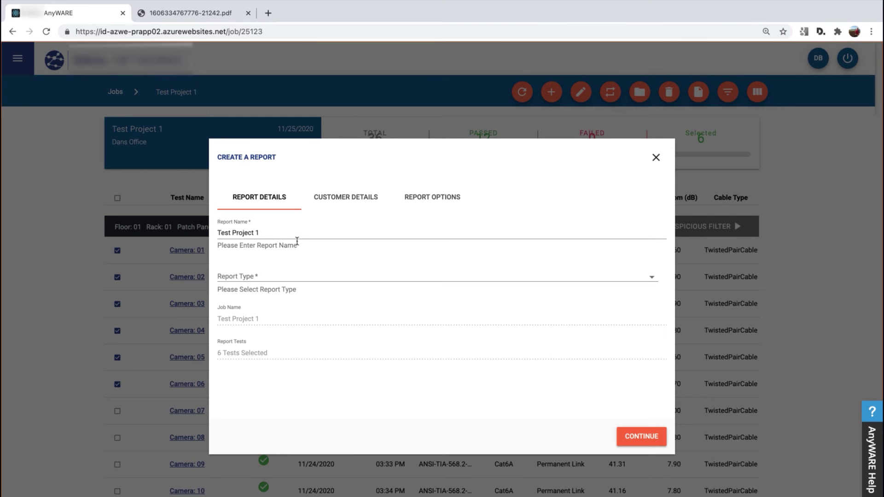
- Name the report Test Project 2 and set its type to Brief Report
{"action": "left_click", "coordinate": [294, 238]}
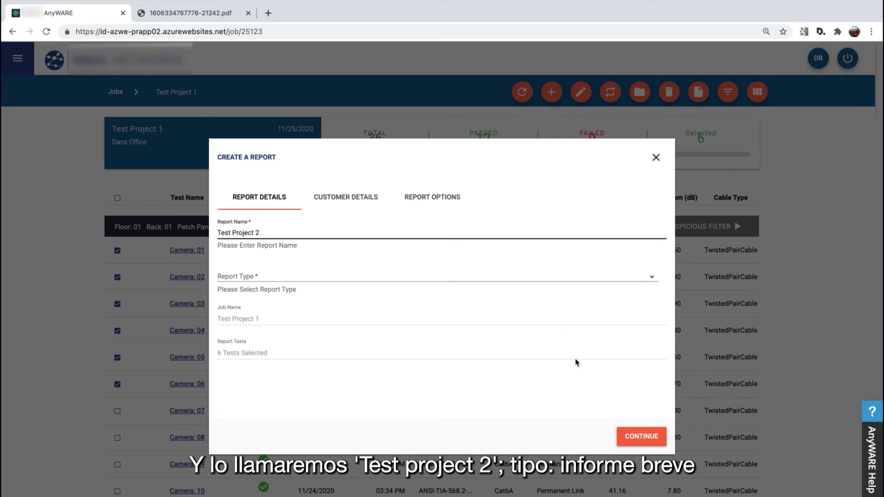
{"action": "left_click", "coordinate": [625, 444]}
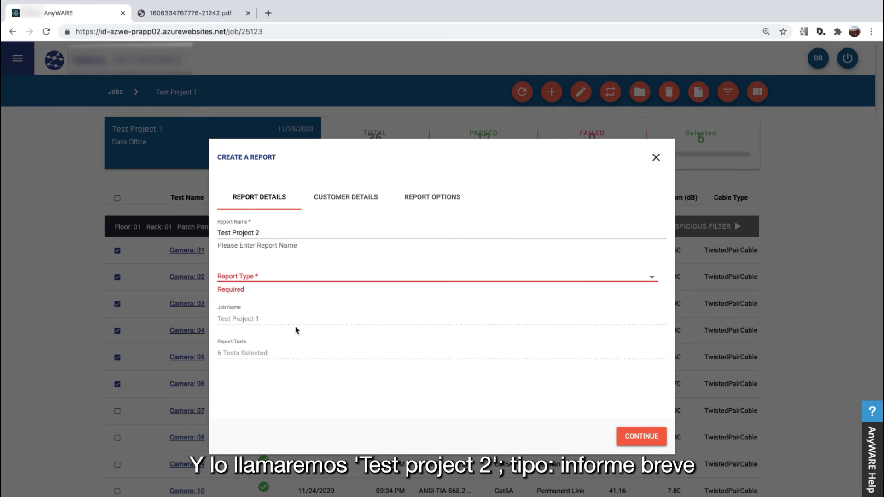
{"action": "left_click", "coordinate": [278, 285]}
{"action": "left_click", "coordinate": [280, 305]}
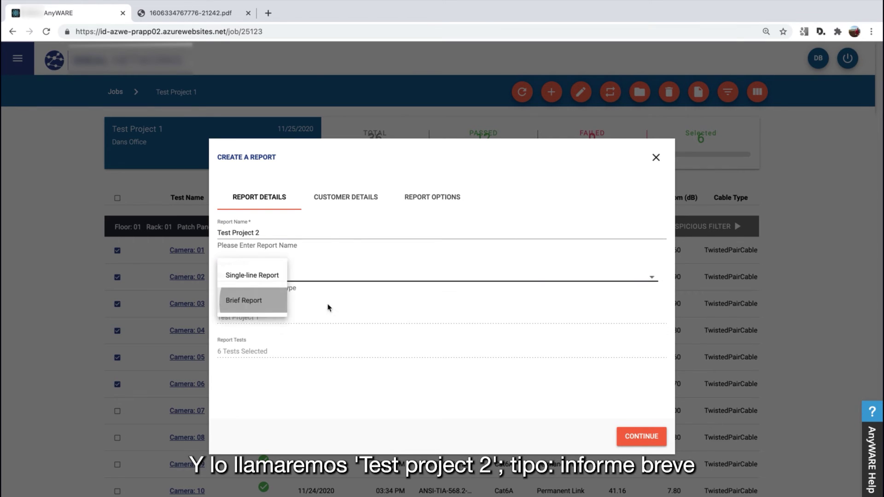
- Keep the preset customer details and report options and generate the report
{"action": "left_click", "coordinate": [630, 441]}
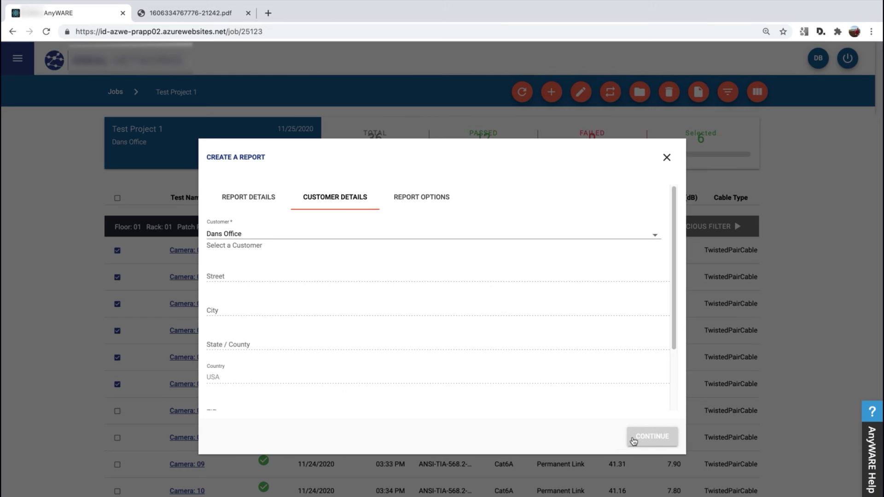
{"action": "left_click", "coordinate": [633, 441]}
{"action": "left_click", "coordinate": [641, 440]}
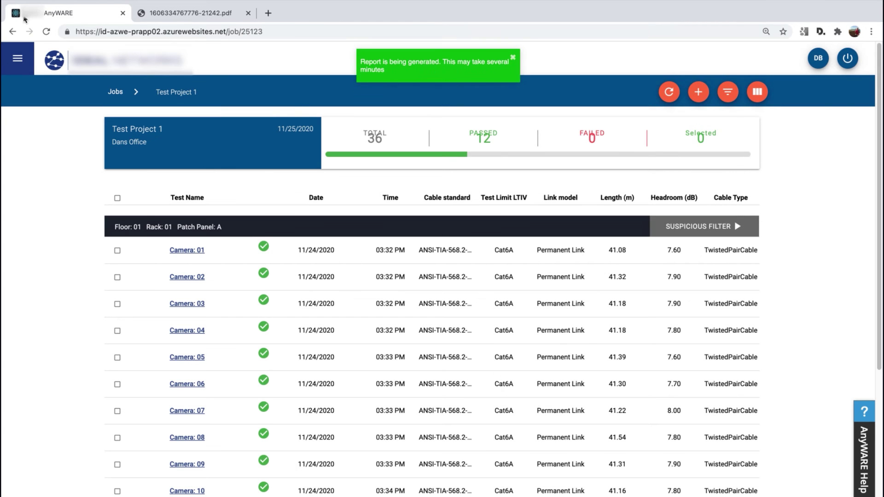
- Go to the reports list, refresh the page and download the Test Project 2 report
{"action": "left_click", "coordinate": [23, 68]}
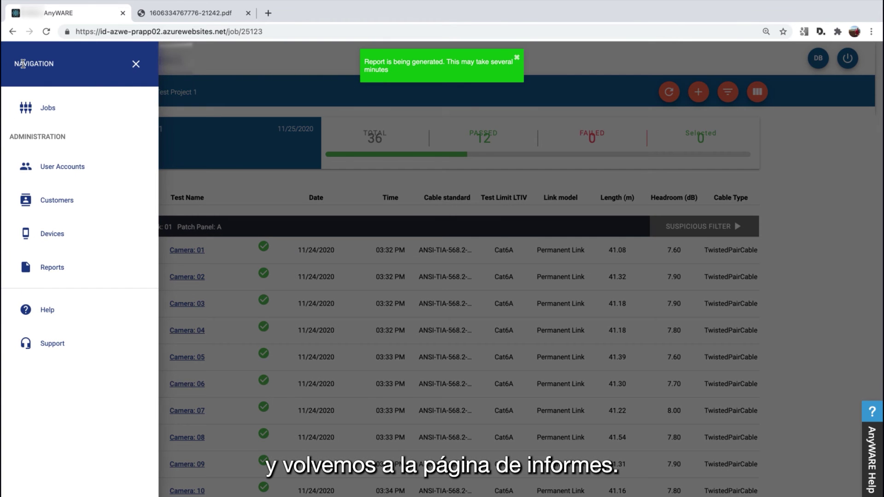
{"action": "left_click", "coordinate": [45, 267]}
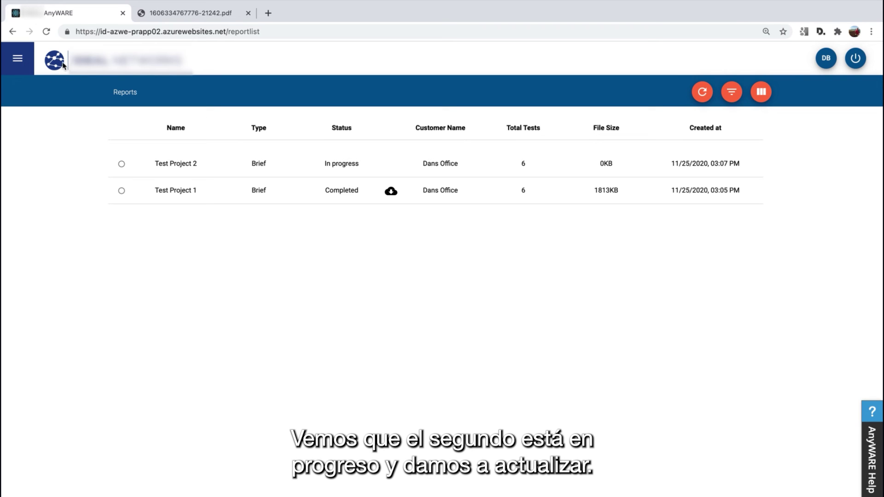
{"action": "left_click", "coordinate": [46, 32]}
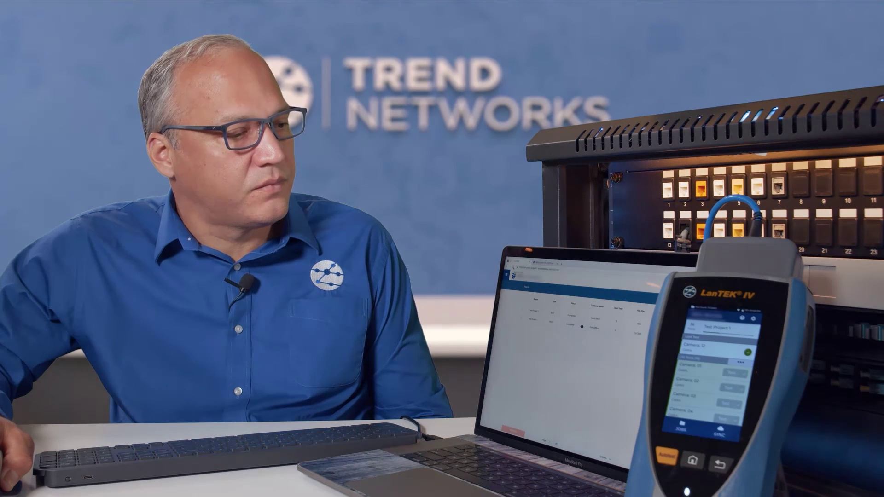
{"action": "left_click", "coordinate": [513, 268]}
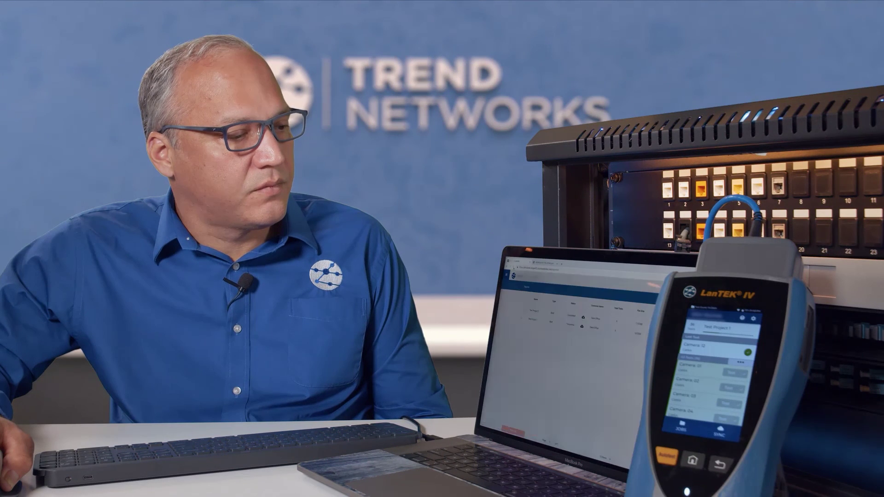
{"action": "left_click", "coordinate": [583, 318]}
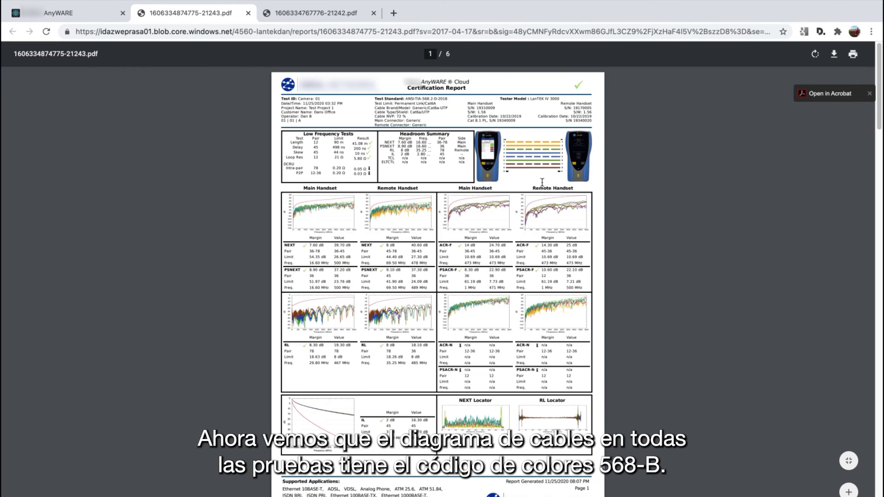
- Examine the wiremap colors on the certification pages of the Test Project 2 report PDF
{"action": "scroll", "coordinate": [542, 182], "scroll_direction": "down", "scroll_amount": 5}
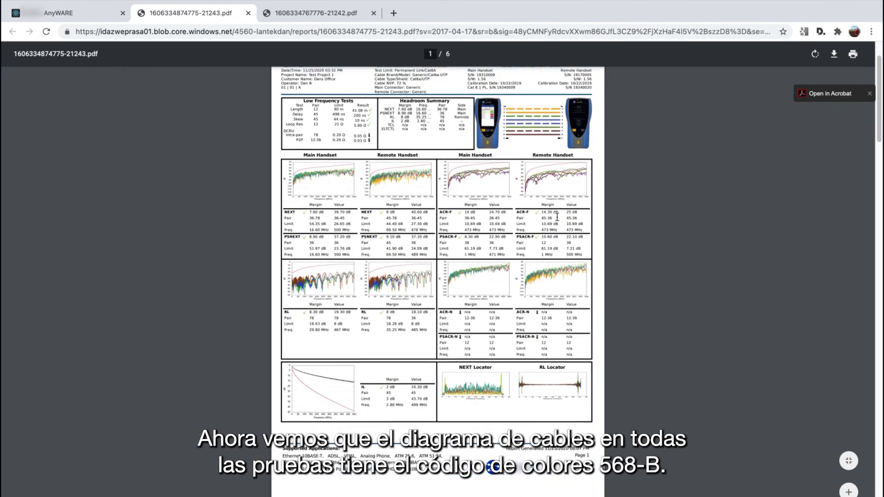